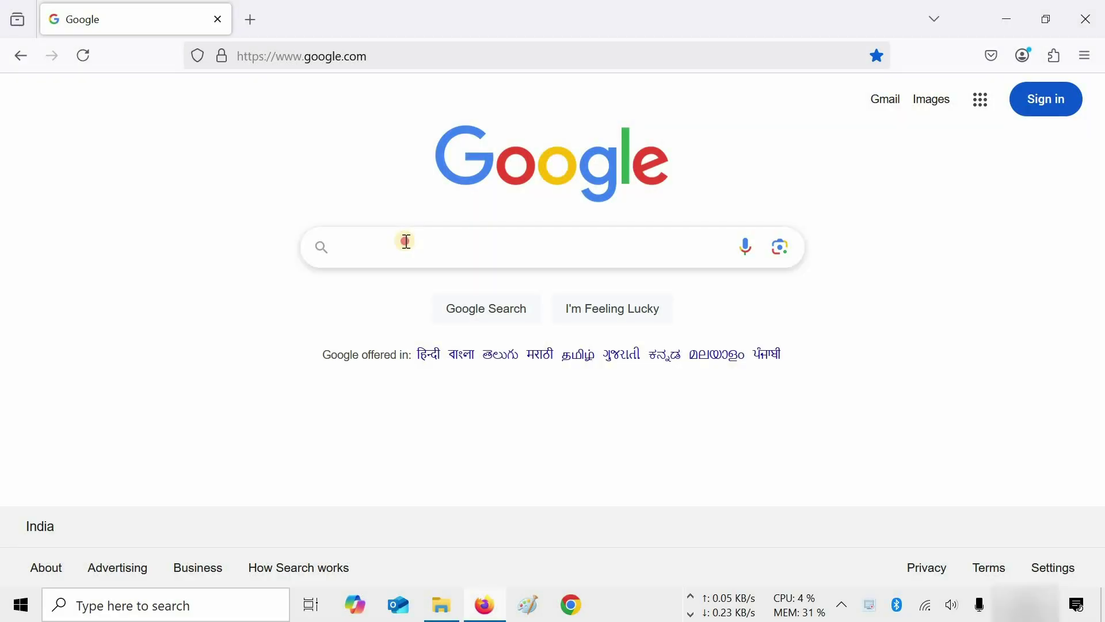
Search Google for 'autodesk student' by picking the suggestion after typing 'autodes'.
left_click(406, 242)
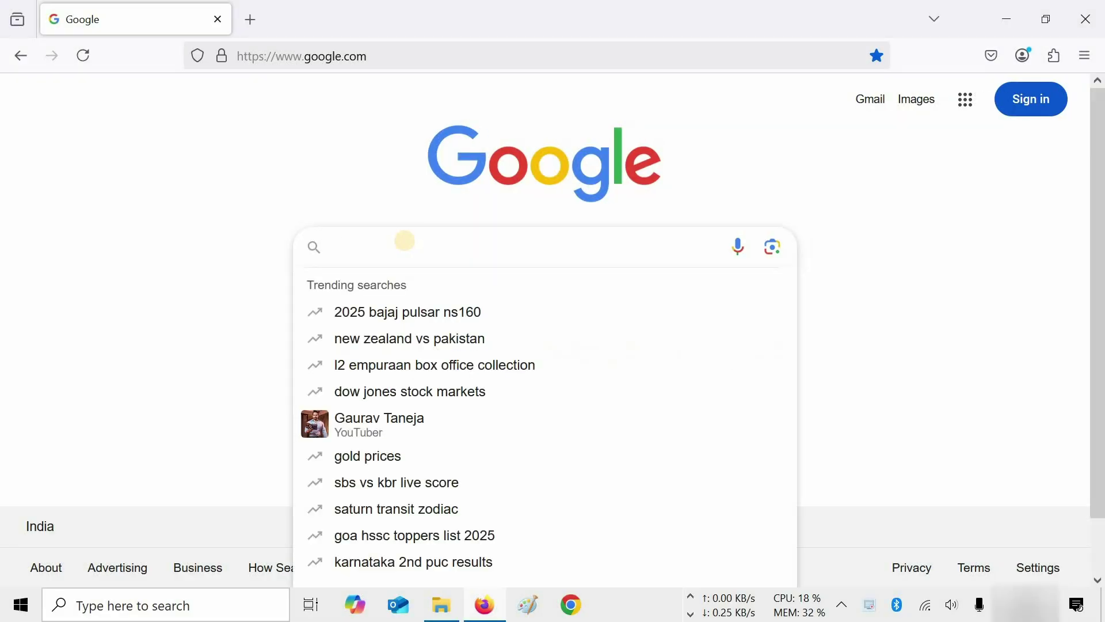
type("autodes")
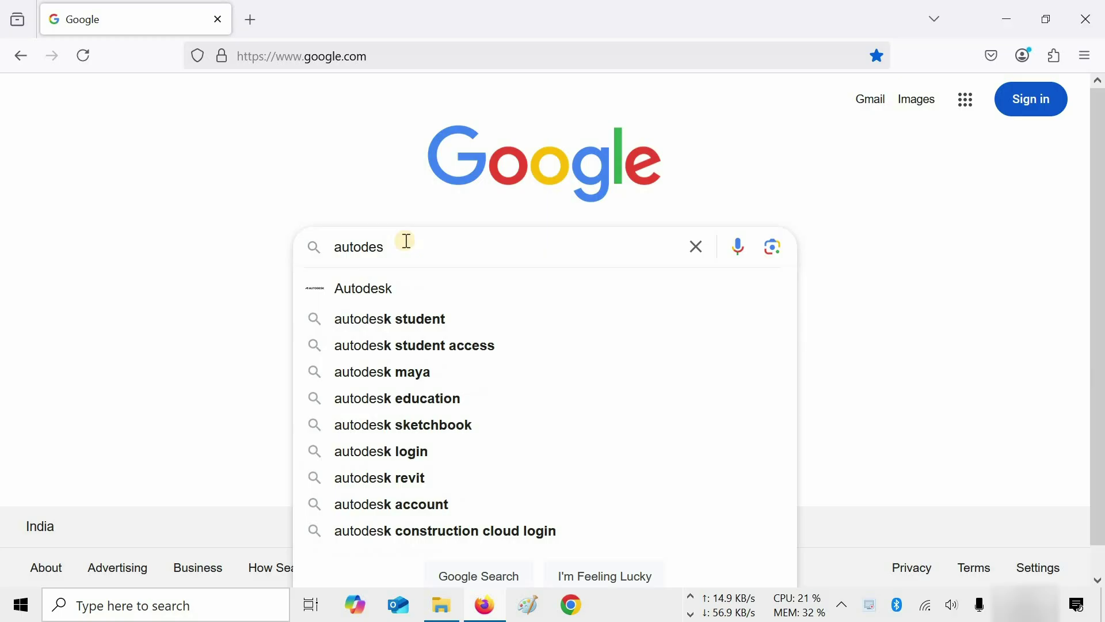
left_click(435, 318)
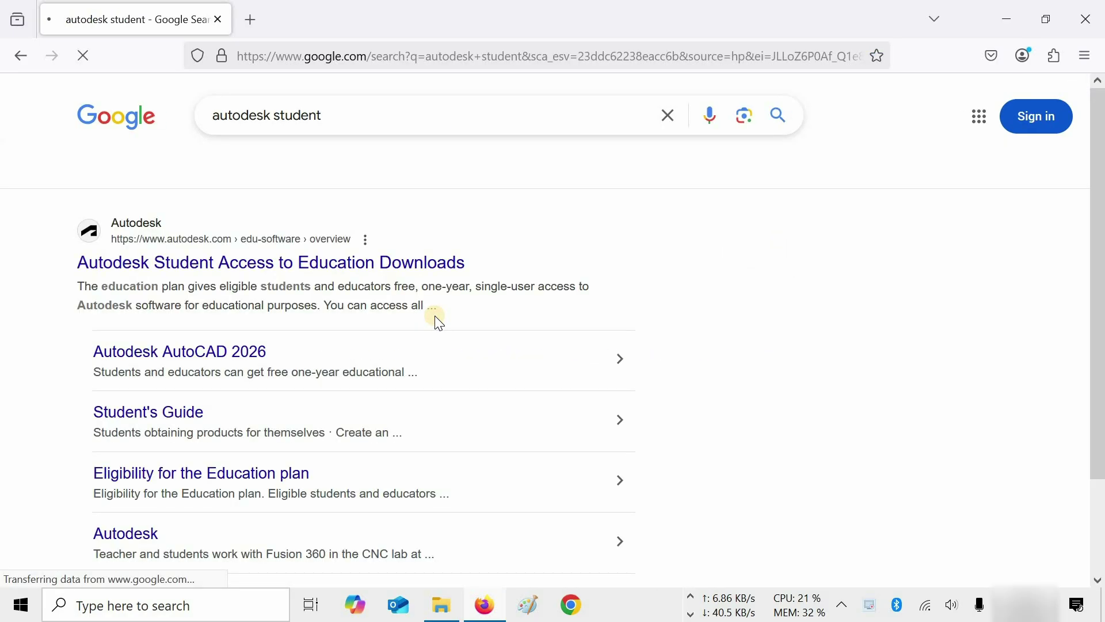
Open the Autodesk Student Access education page and sign in with the account e-mail and password.
left_click(362, 270)
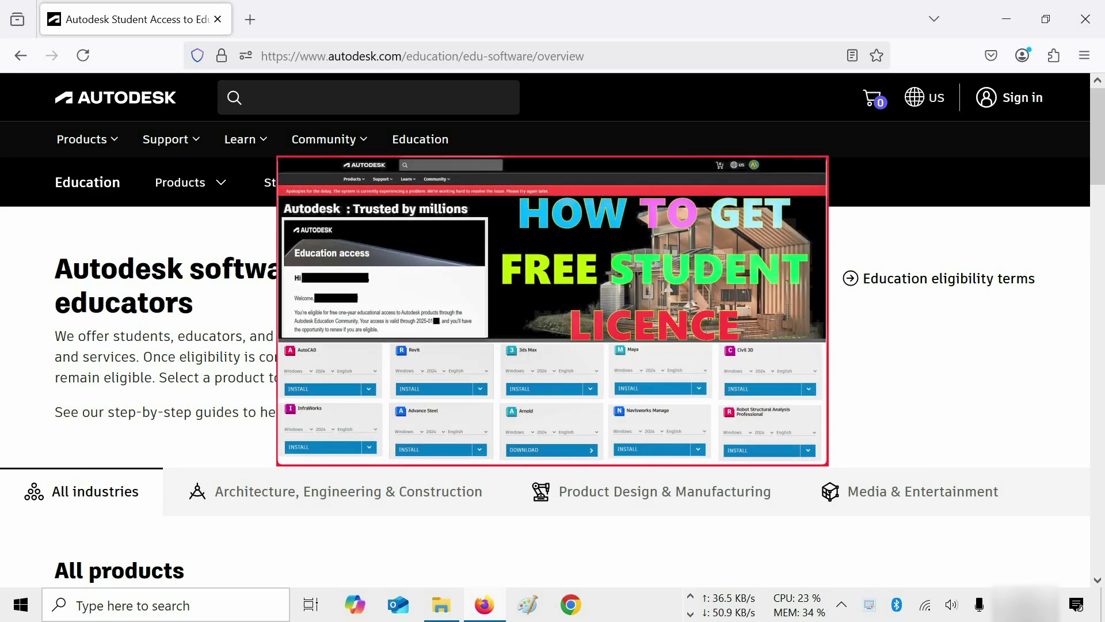
left_click(1026, 104)
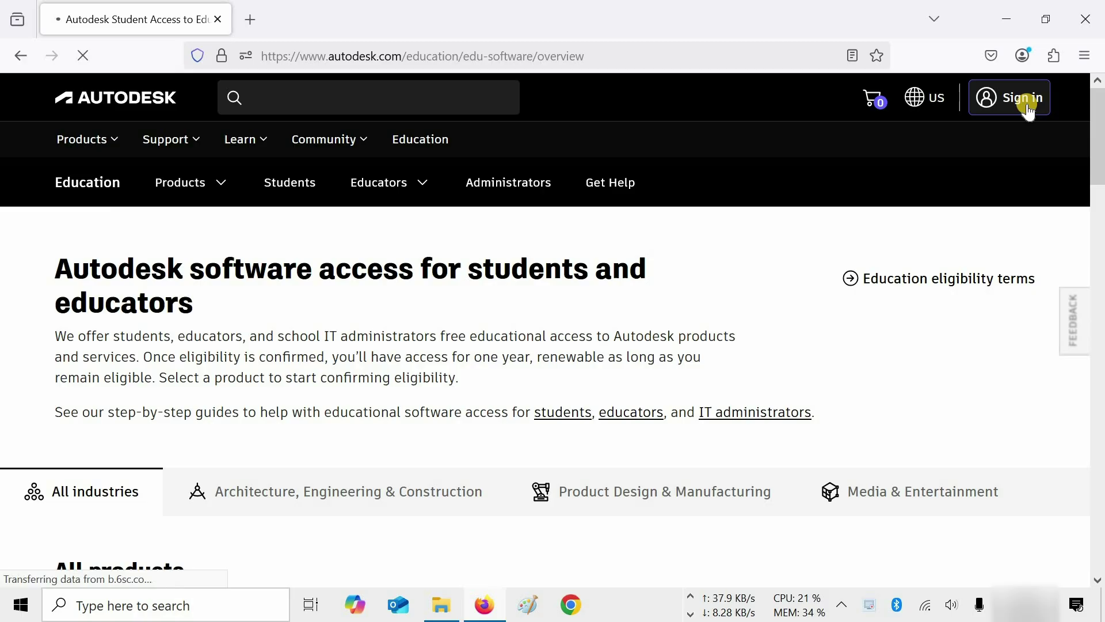
type("user@gmail.com")
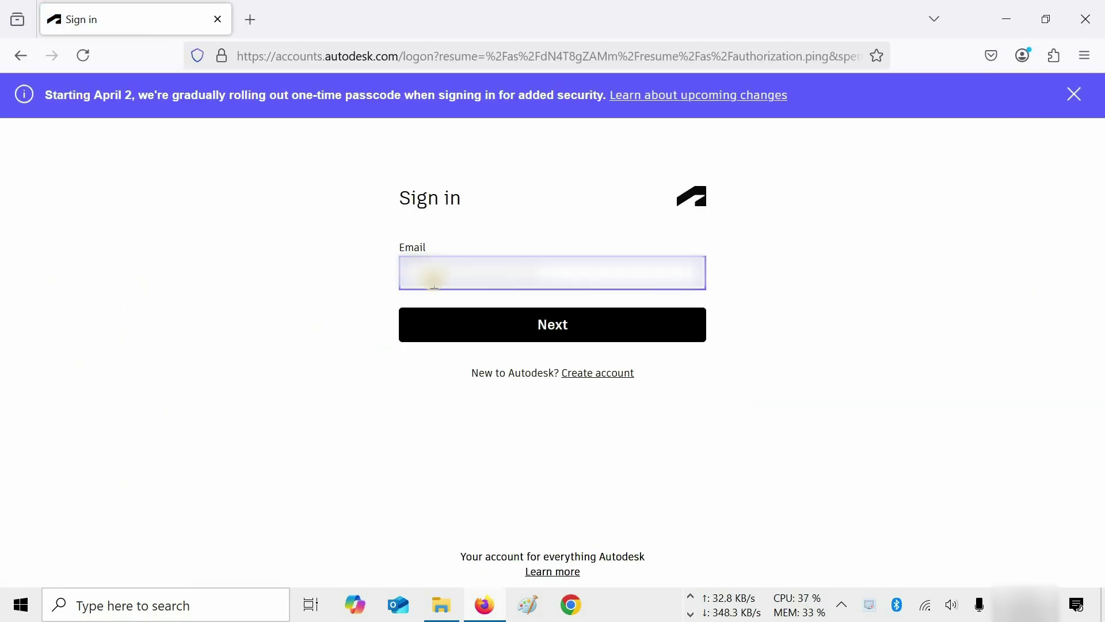
type("@gmail.com")
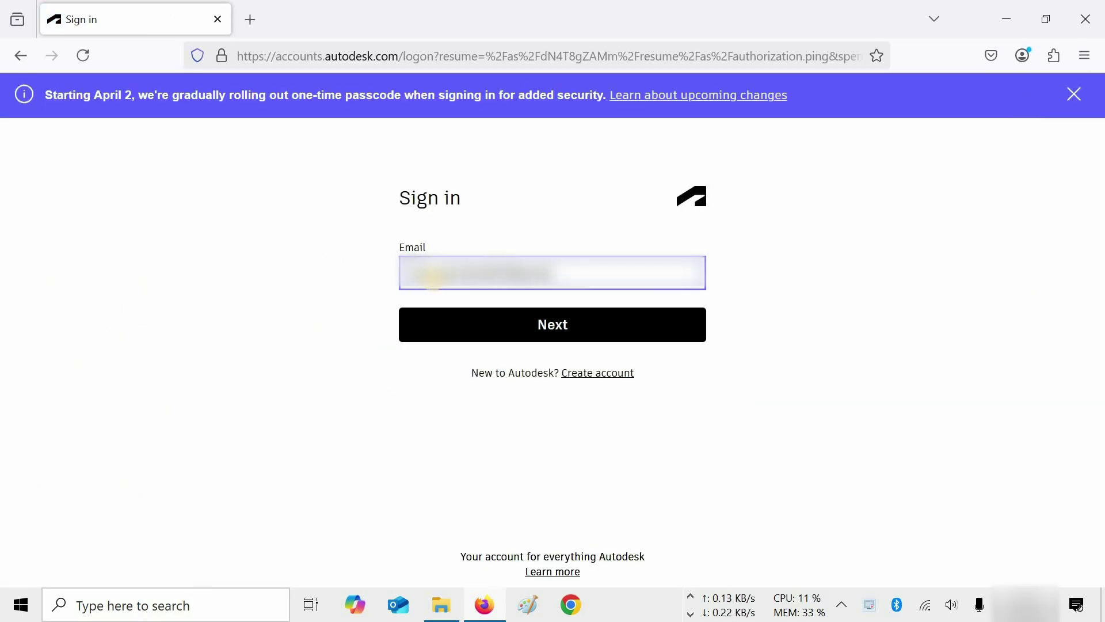
left_click(505, 320)
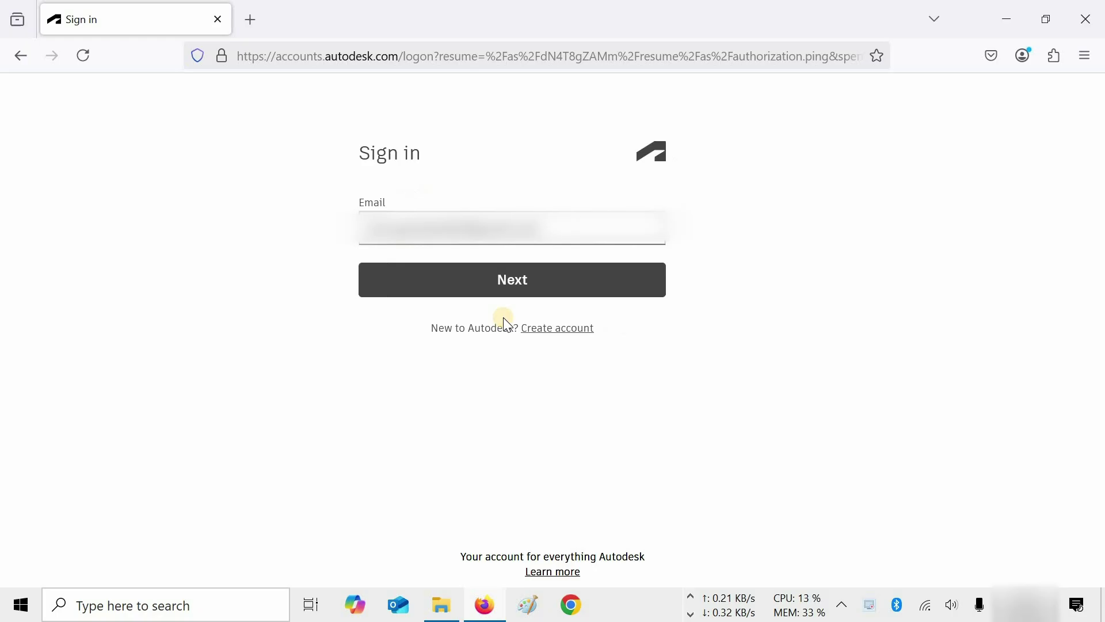
type("••••••••••••")
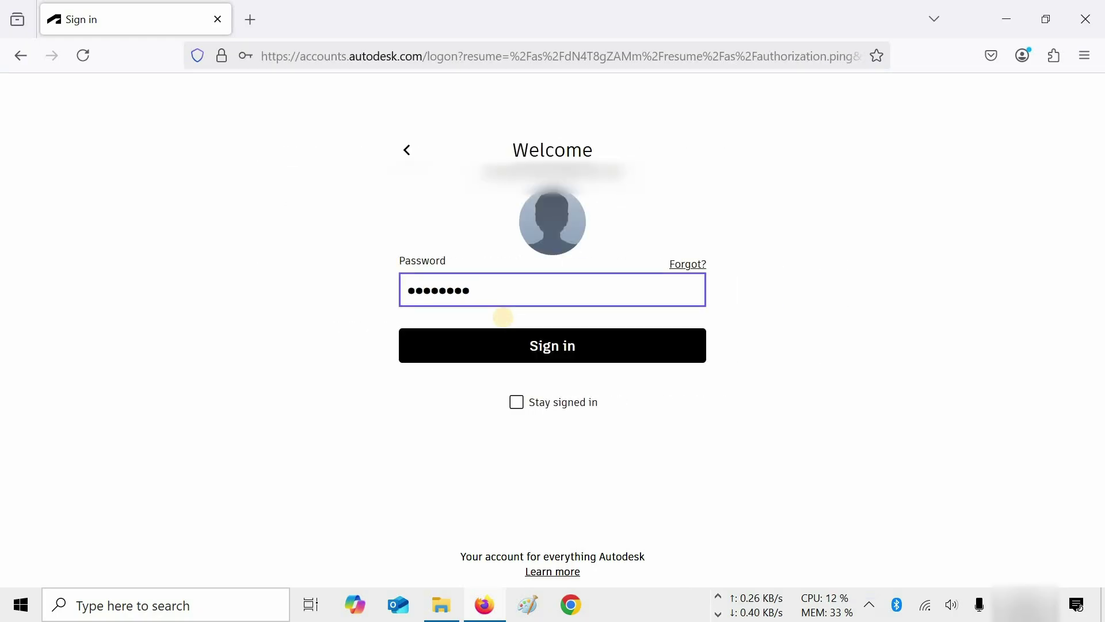
left_click(575, 348)
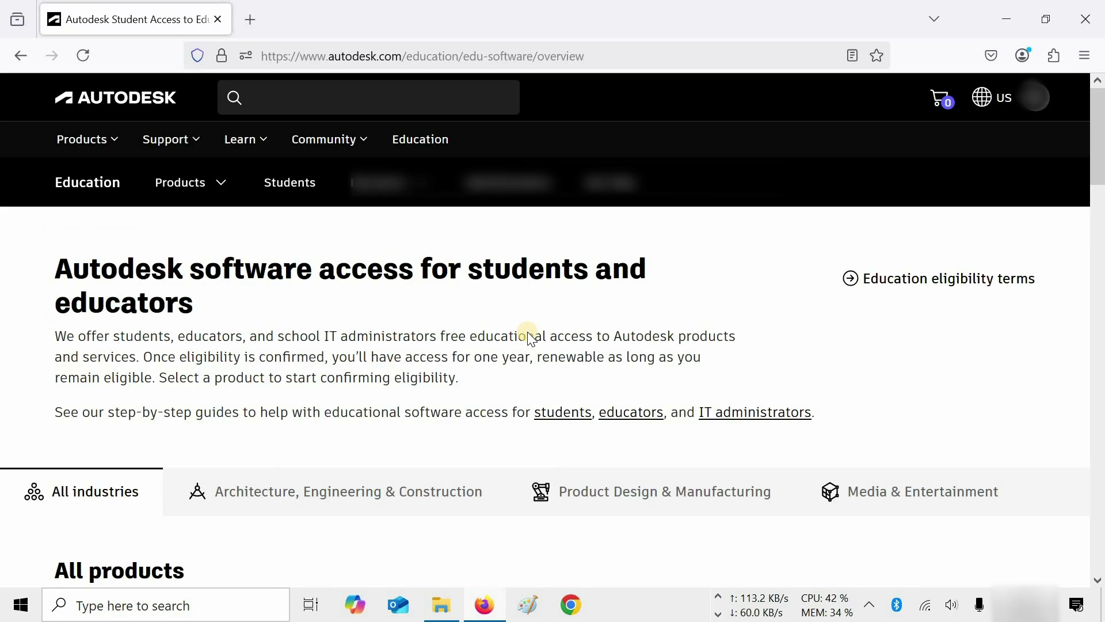
Select 3ds Max from the full education product list and access it through the Student plan.
scroll(529, 339, "down", 2)
scroll(530, 340, "down", 10)
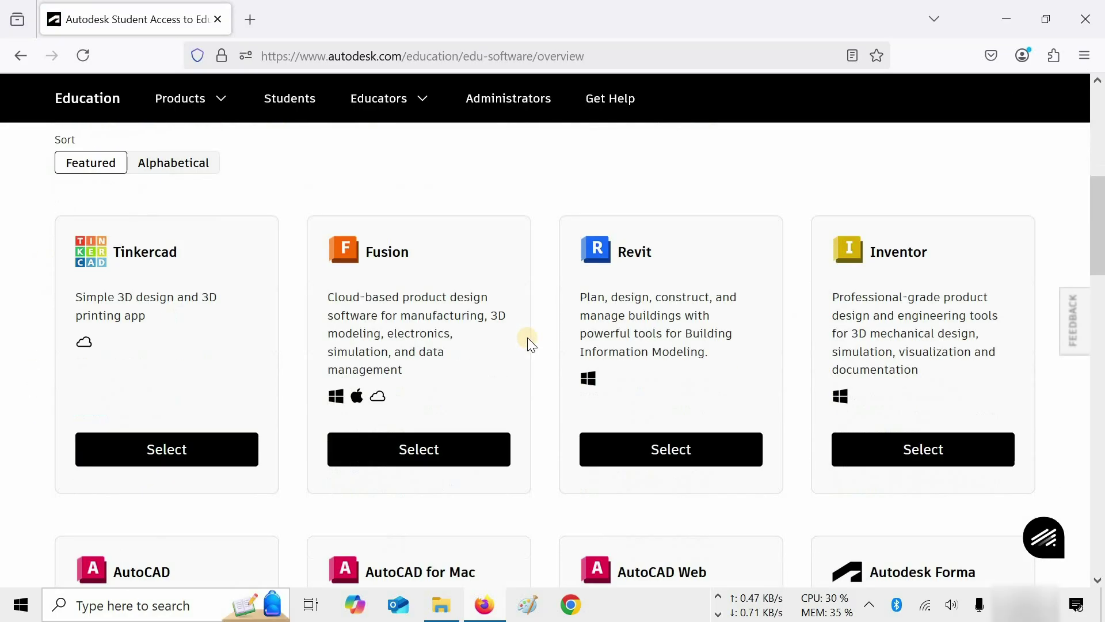
scroll(528, 339, "down", 7)
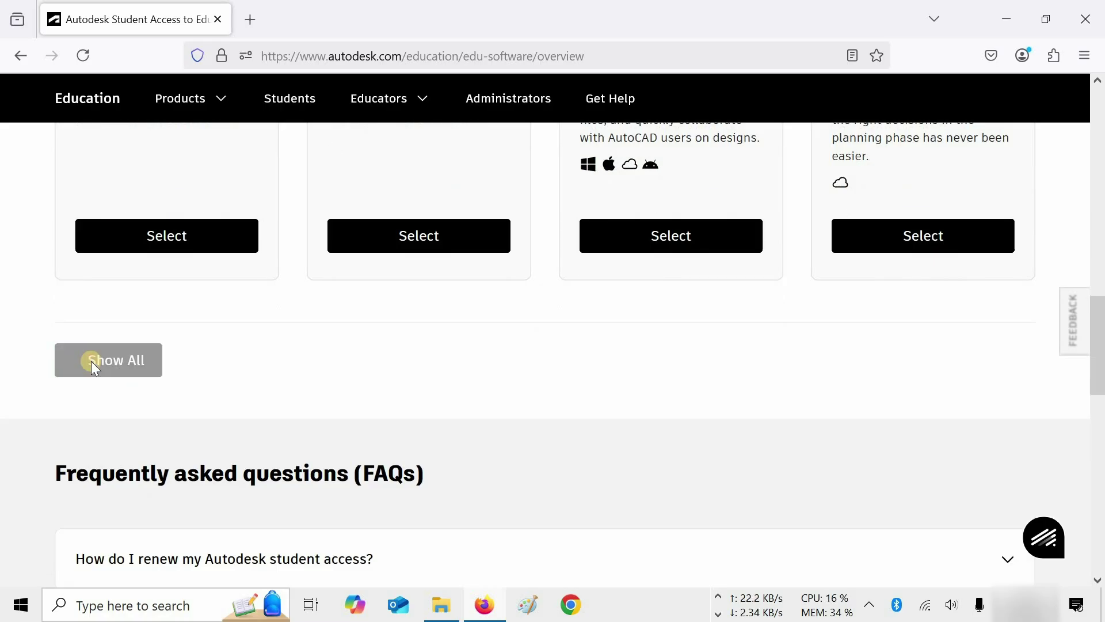
left_click(91, 361)
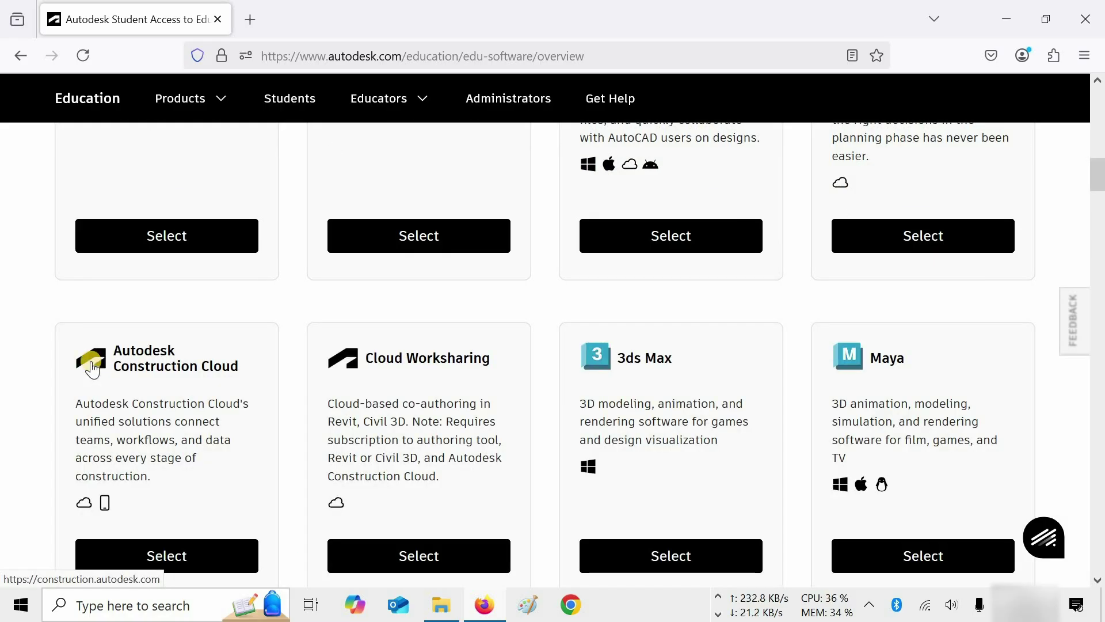
left_click(677, 558)
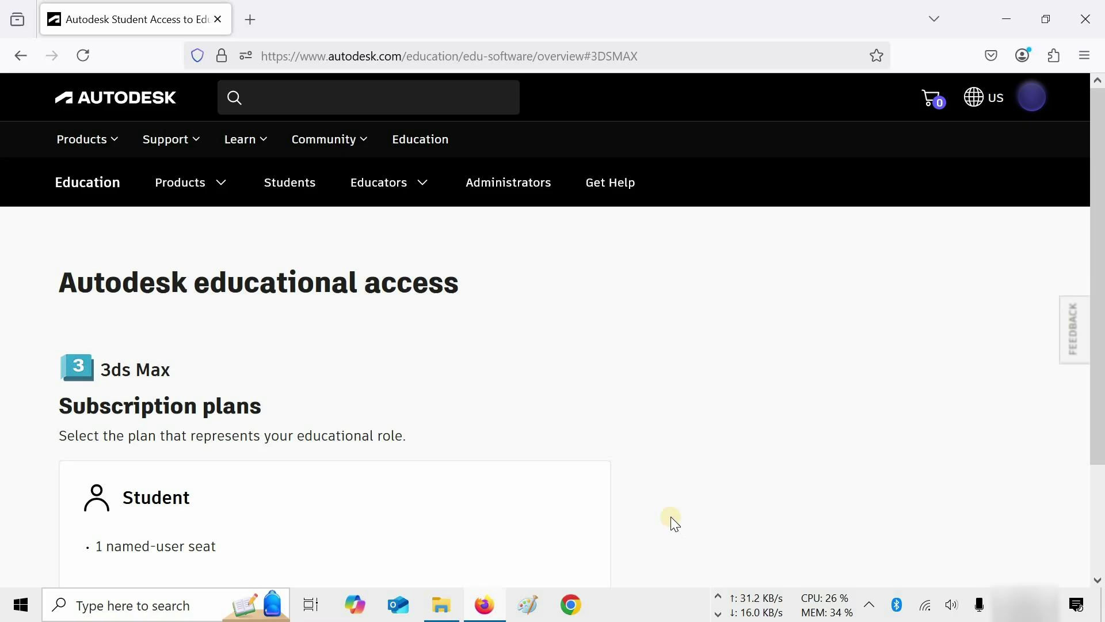
scroll(671, 516, "down", 2)
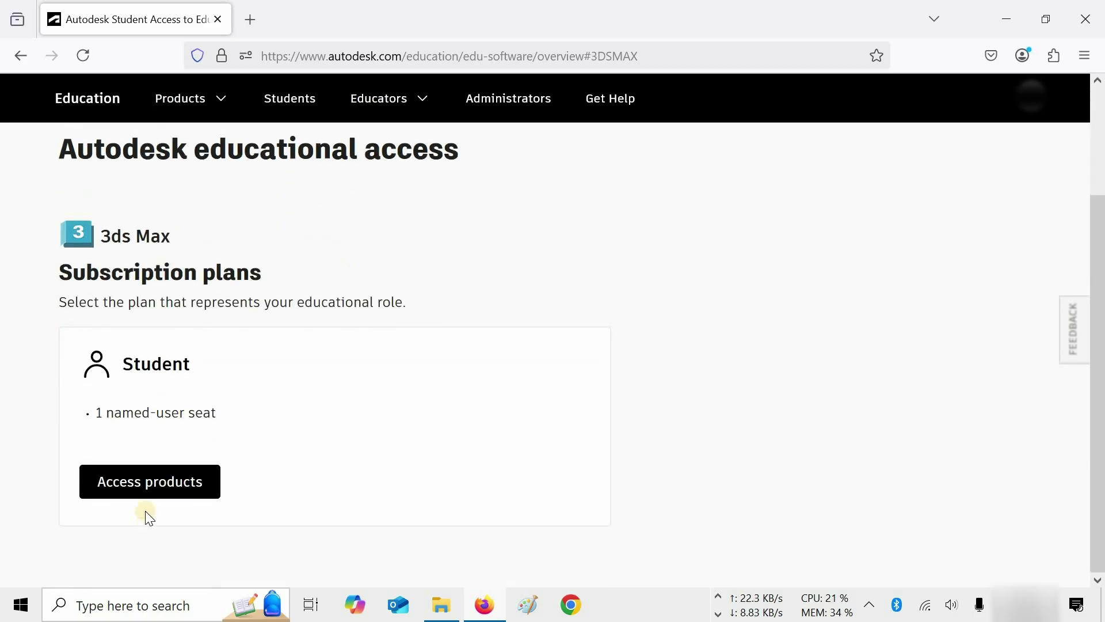
left_click(144, 486)
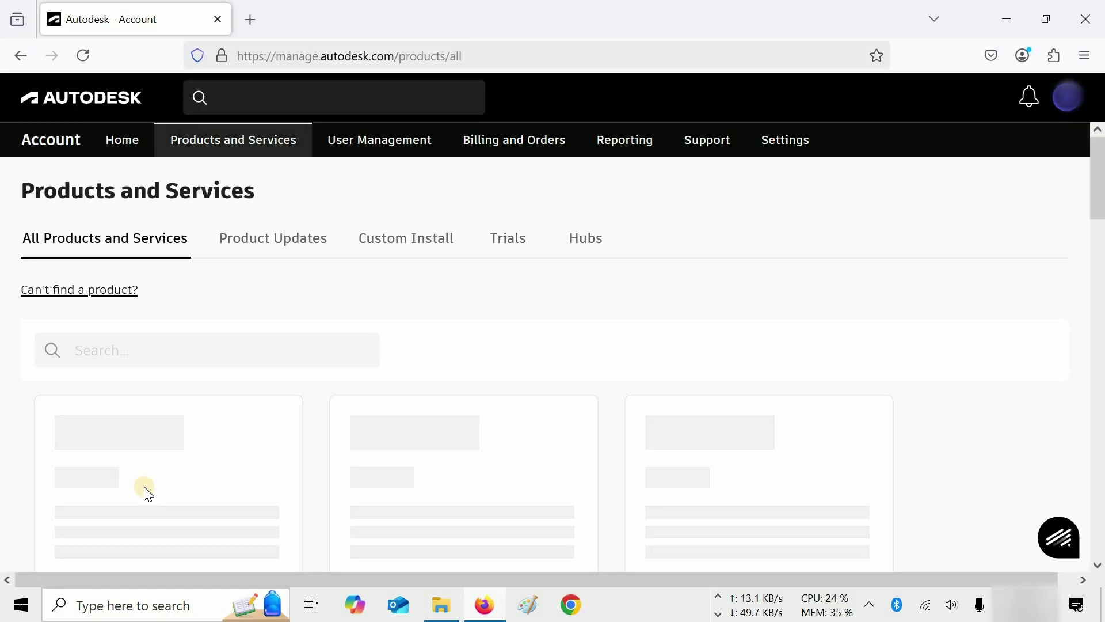
Set the 3ds Max card to version 2026, Win 64 and English, then expand the install options.
scroll(147, 492, "down", 3)
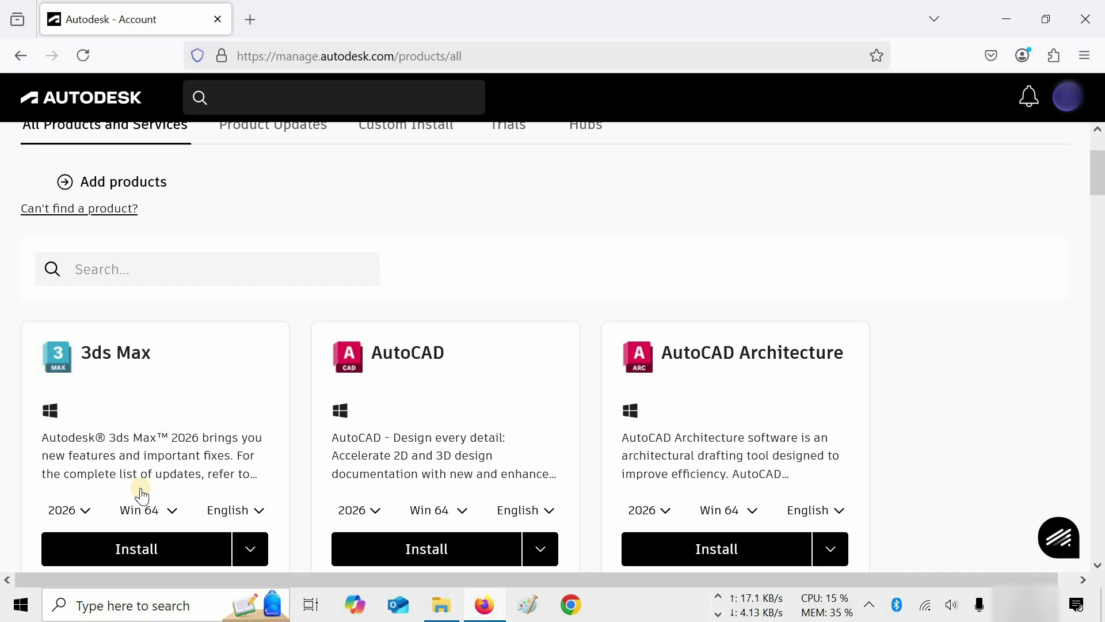
scroll(142, 495, "down", 3)
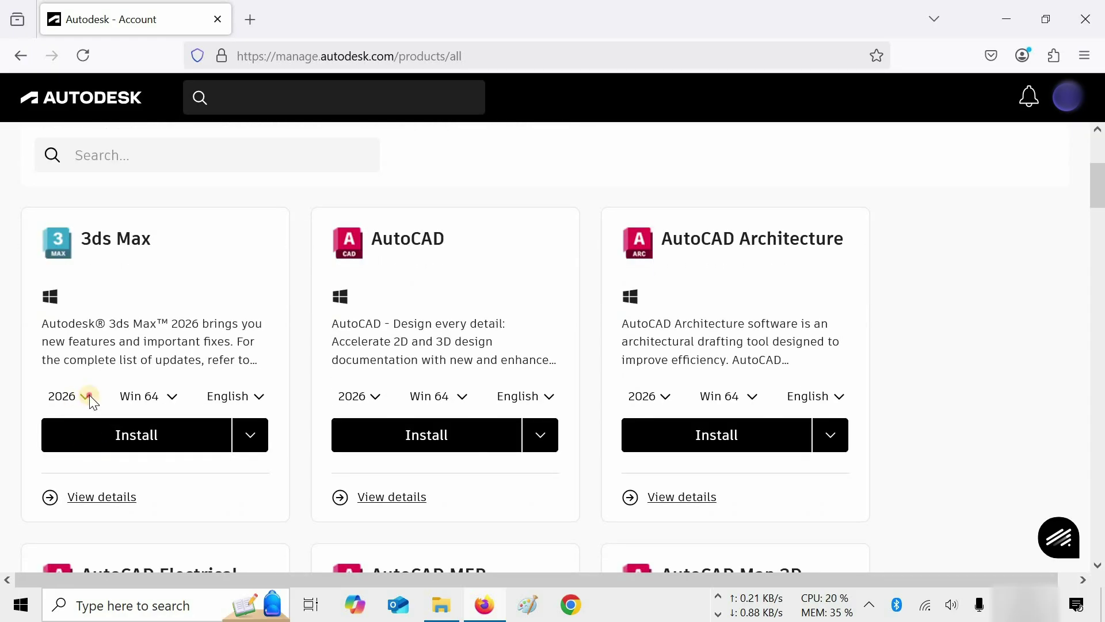
left_click(86, 396)
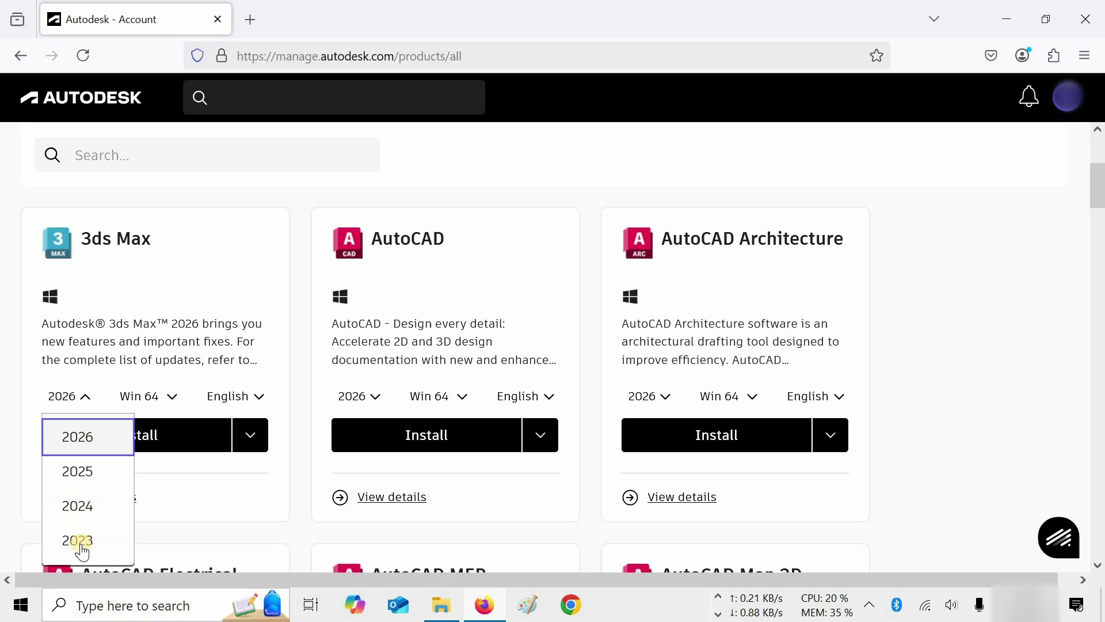
left_click(89, 439)
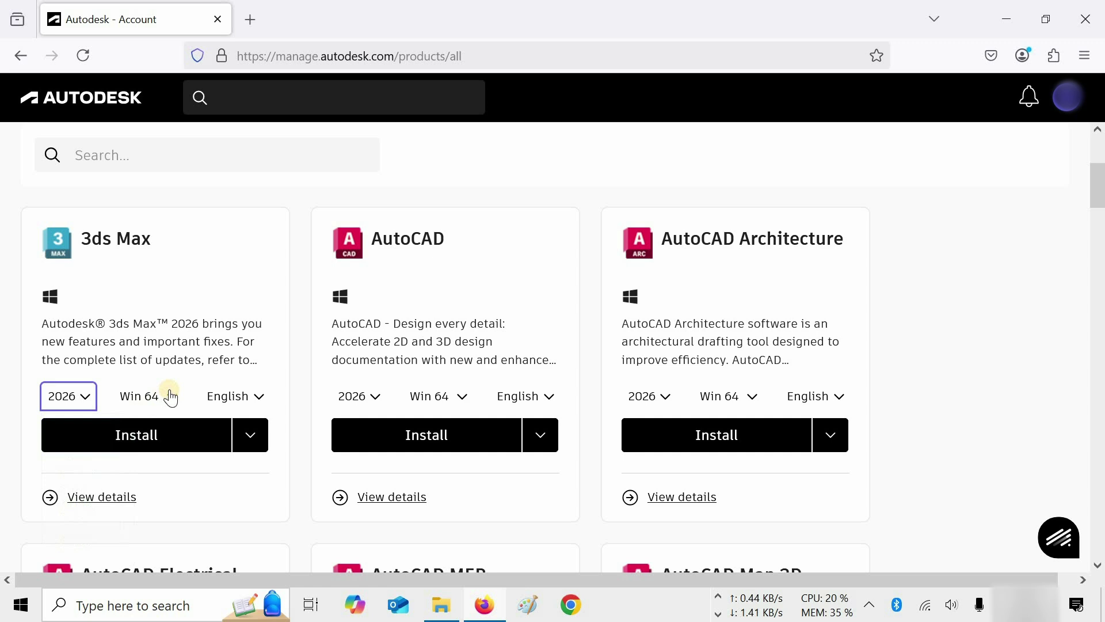
left_click(167, 396)
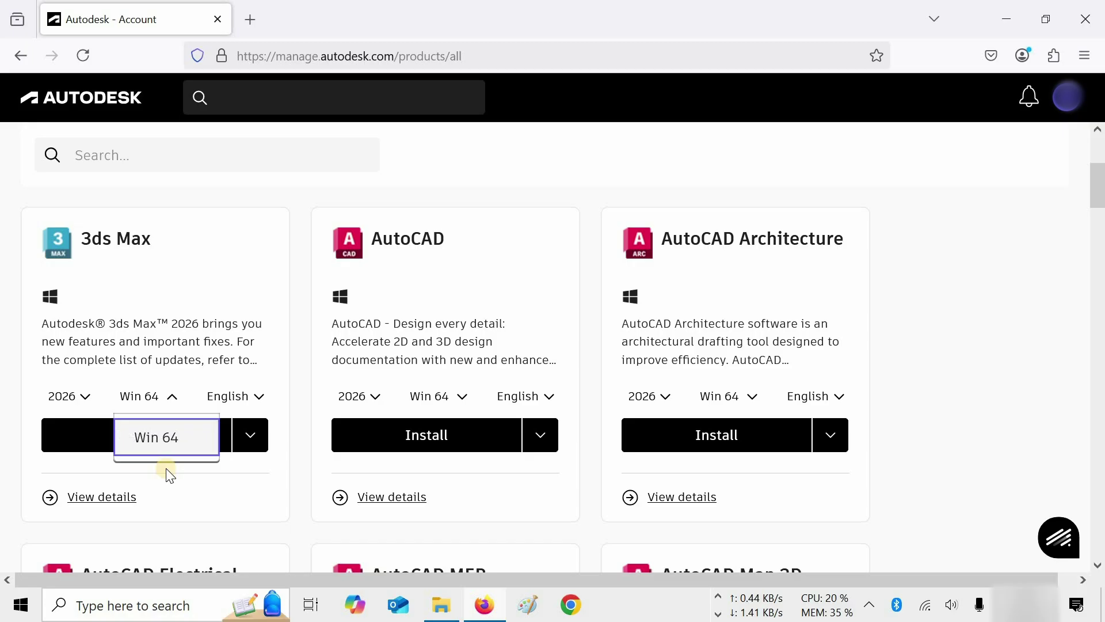
left_click(168, 444)
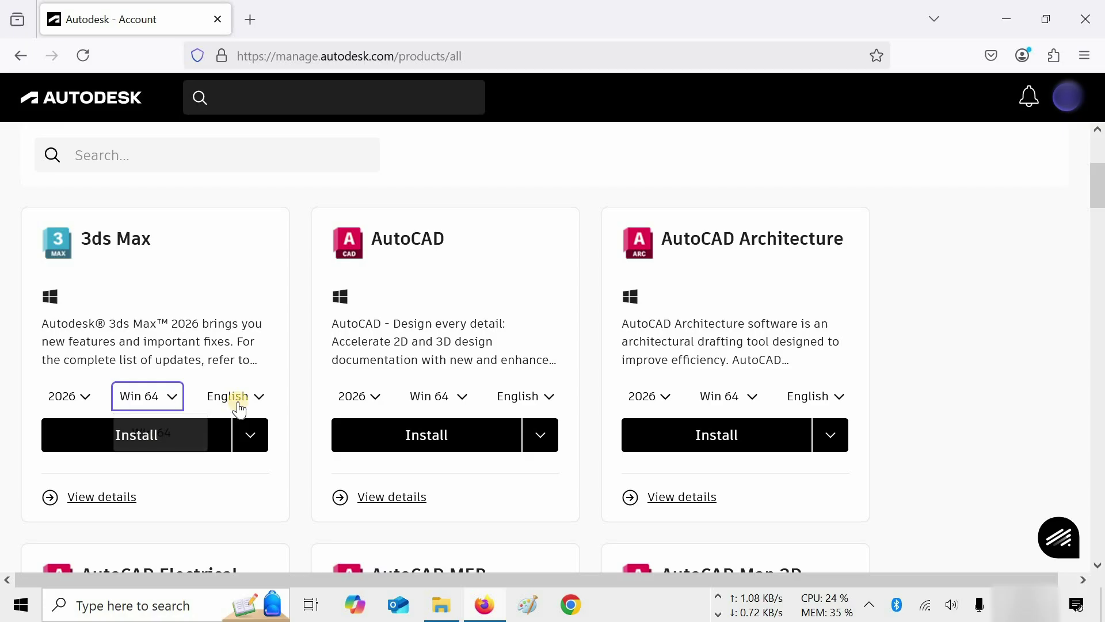
left_click(241, 398)
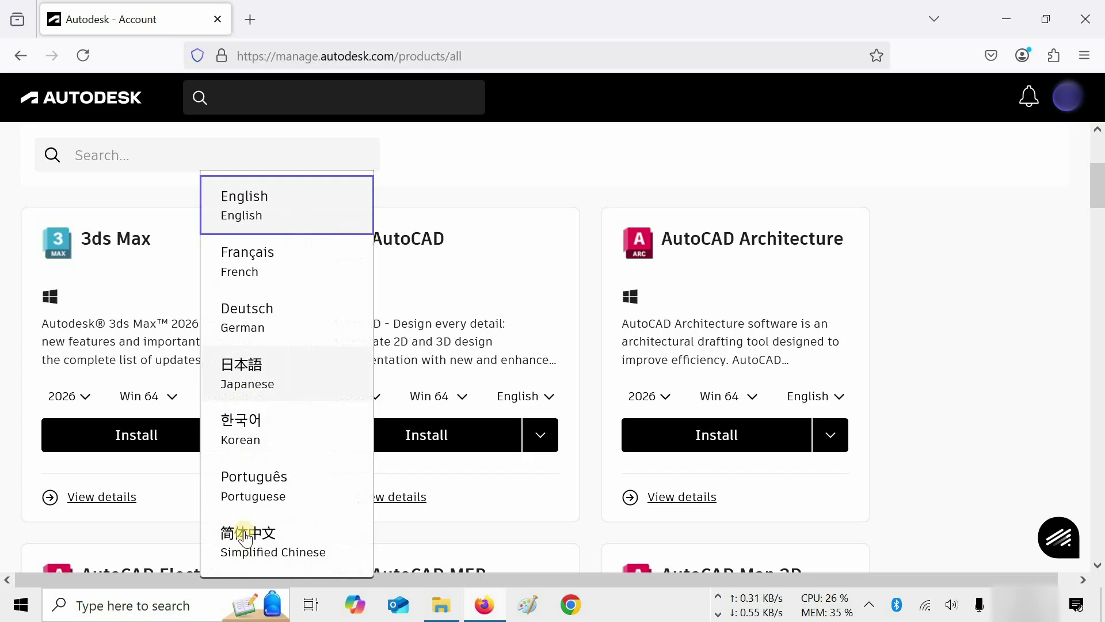
left_click(277, 208)
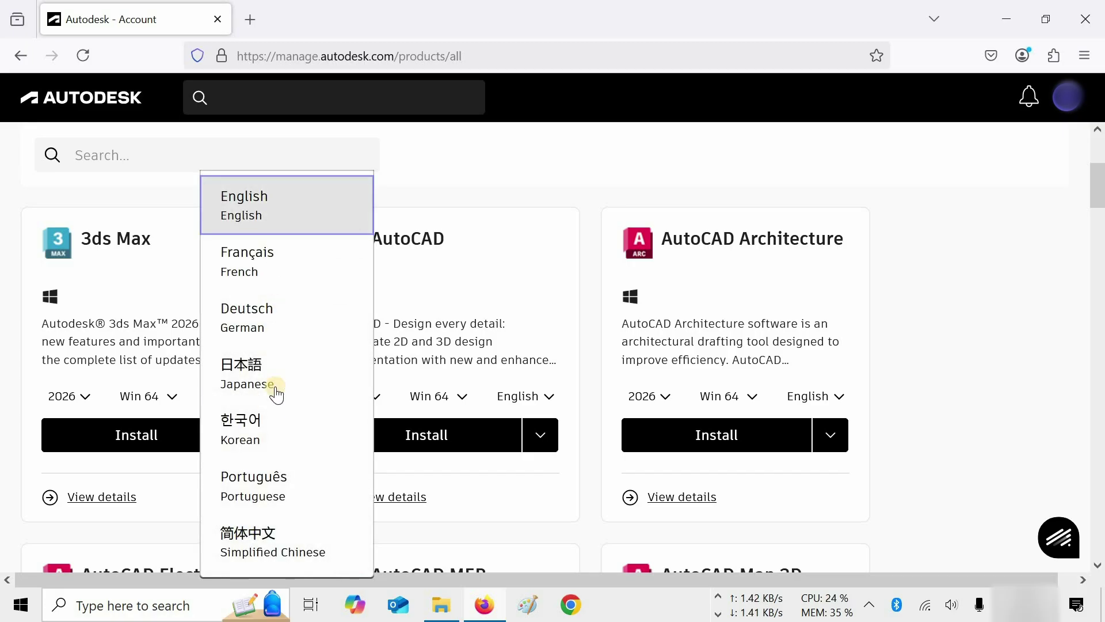
left_click(253, 444)
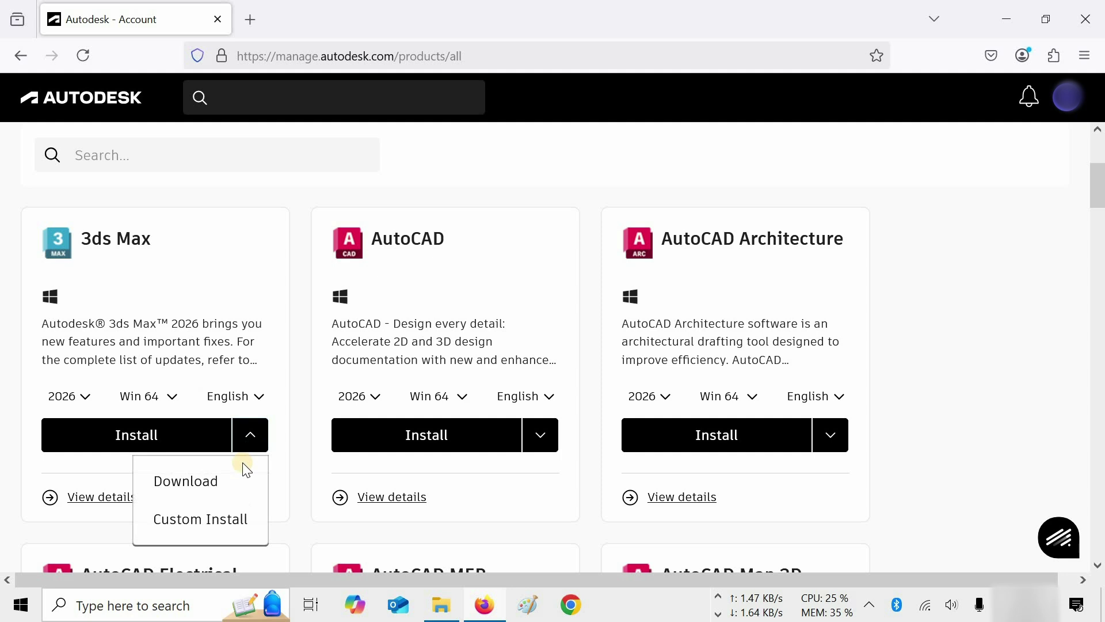
Download Create_Installer_3DSMAX_2026_English_WIN64.exe and show it in the Downloads folder.
left_click(204, 485)
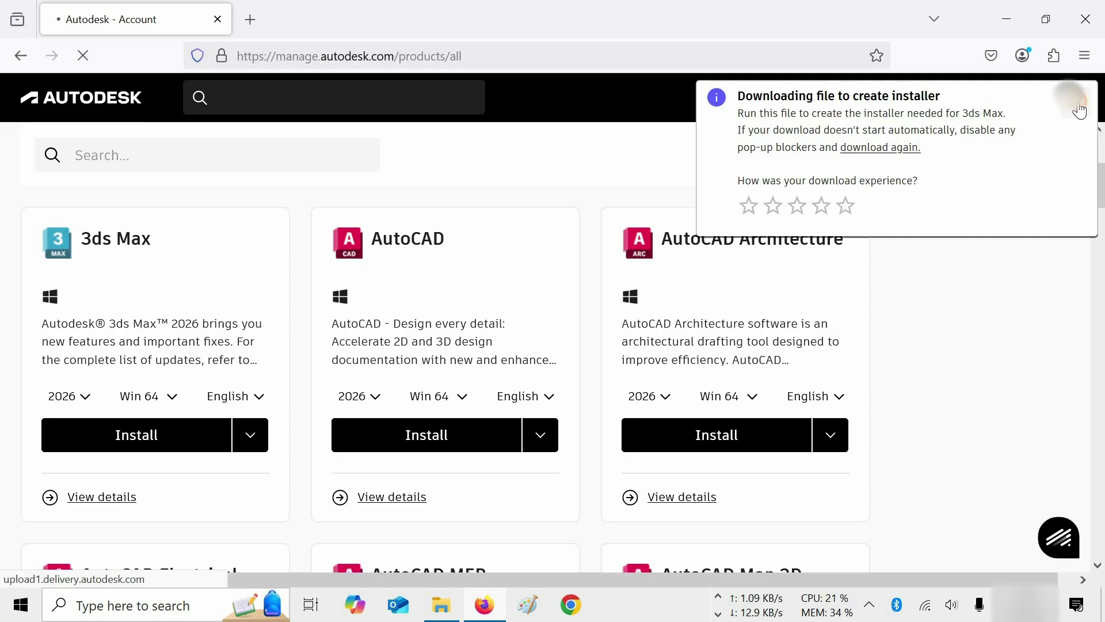
left_click(1081, 112)
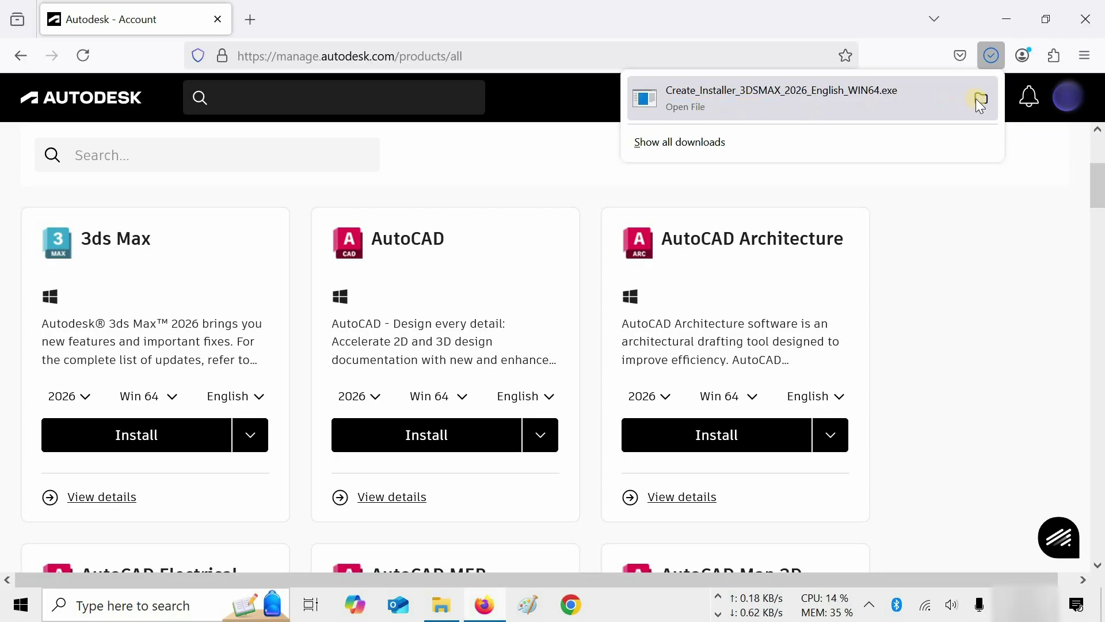
left_click(978, 97)
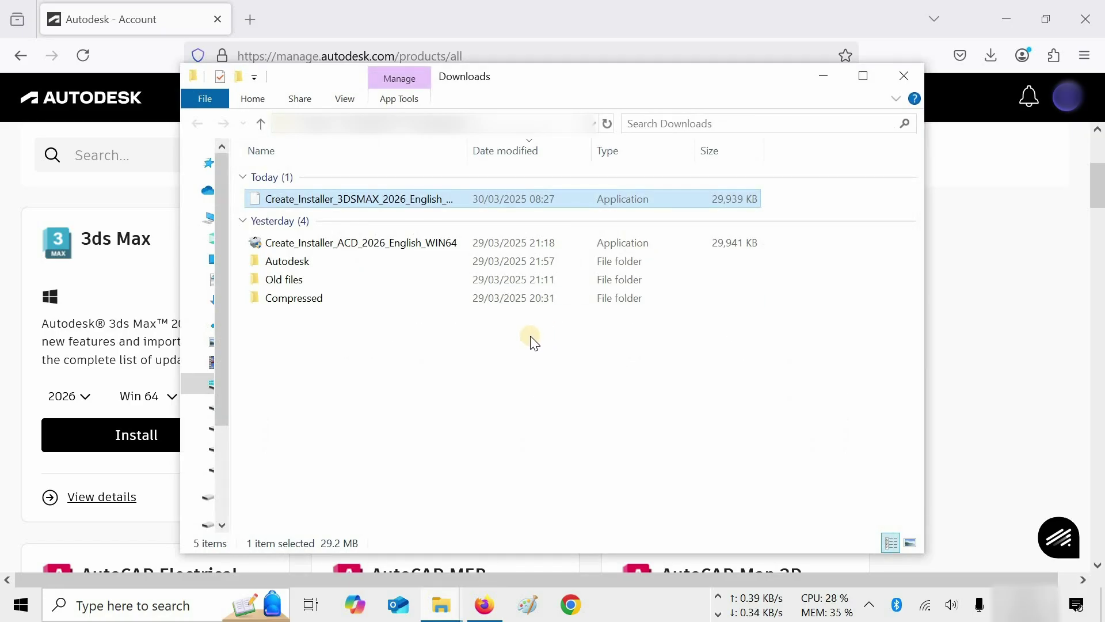
Run Create_Installer_3DSMAX_2026_English_WIN64 from Downloads to build the offline installer.
left_click(532, 341)
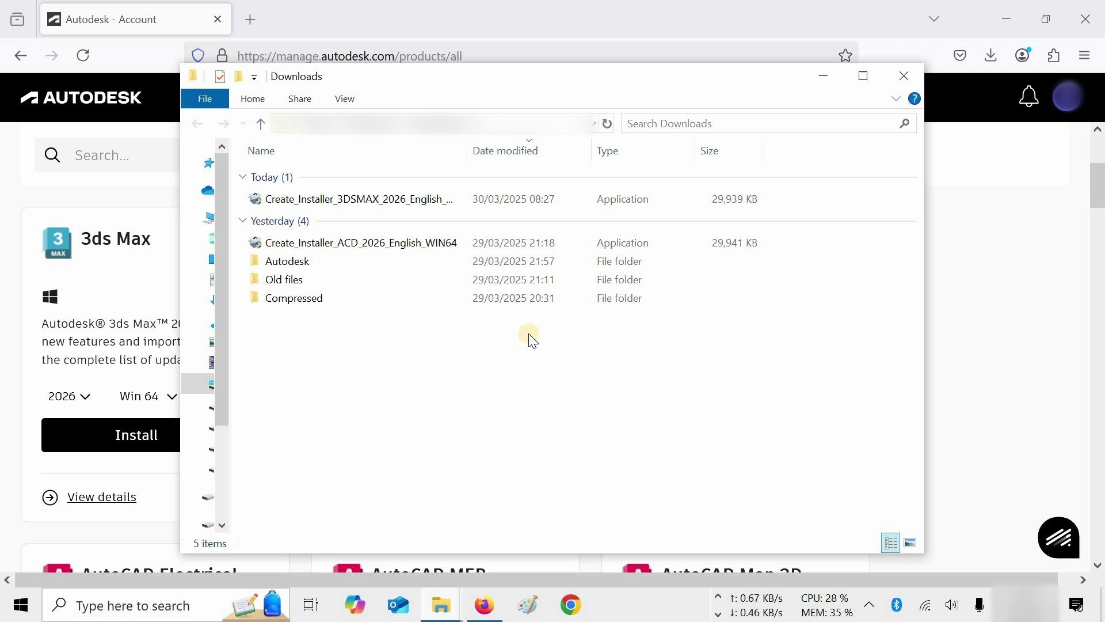
double_click(418, 198)
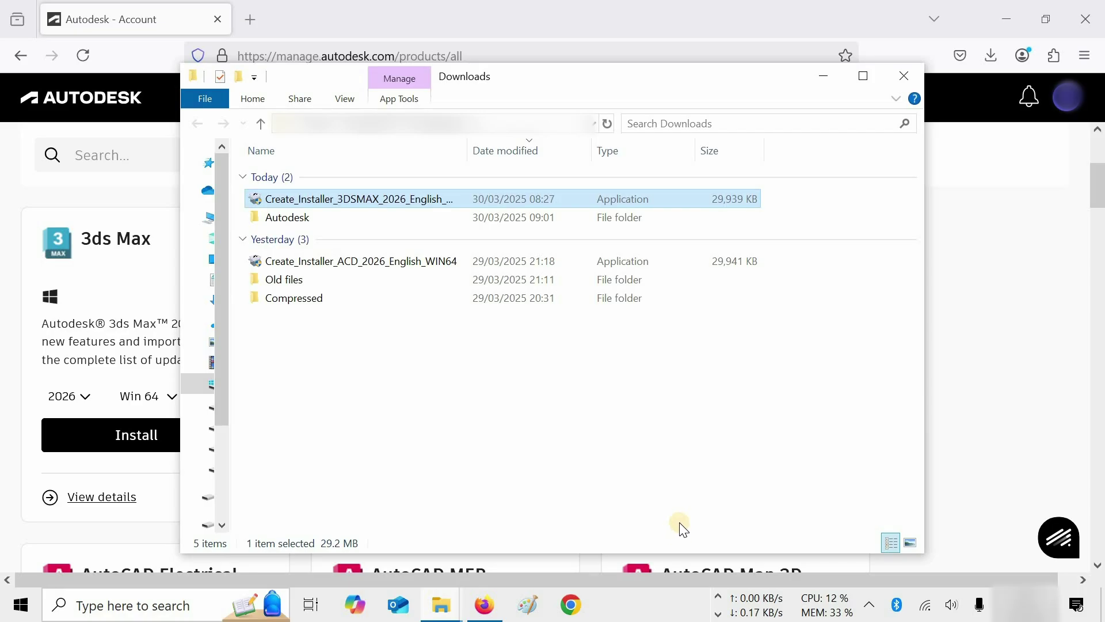
Open the new Autodesk folder, go to the created 3ds Max 2026 - (EN) installer folder, and confirm the final screen.
left_click(306, 223)
double_click(305, 223)
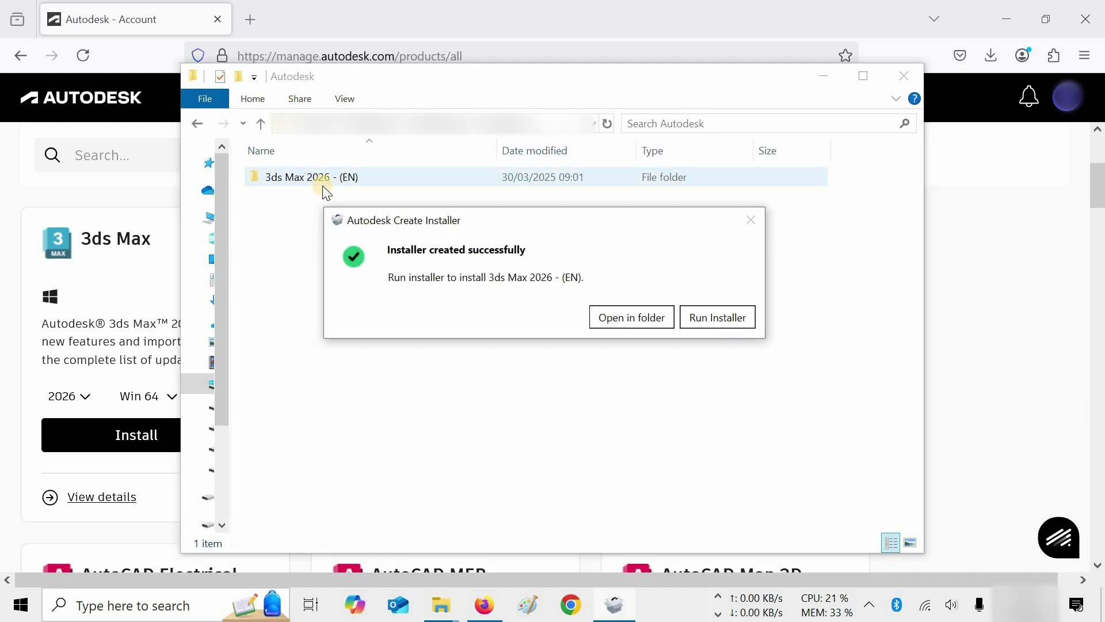
left_click(634, 322)
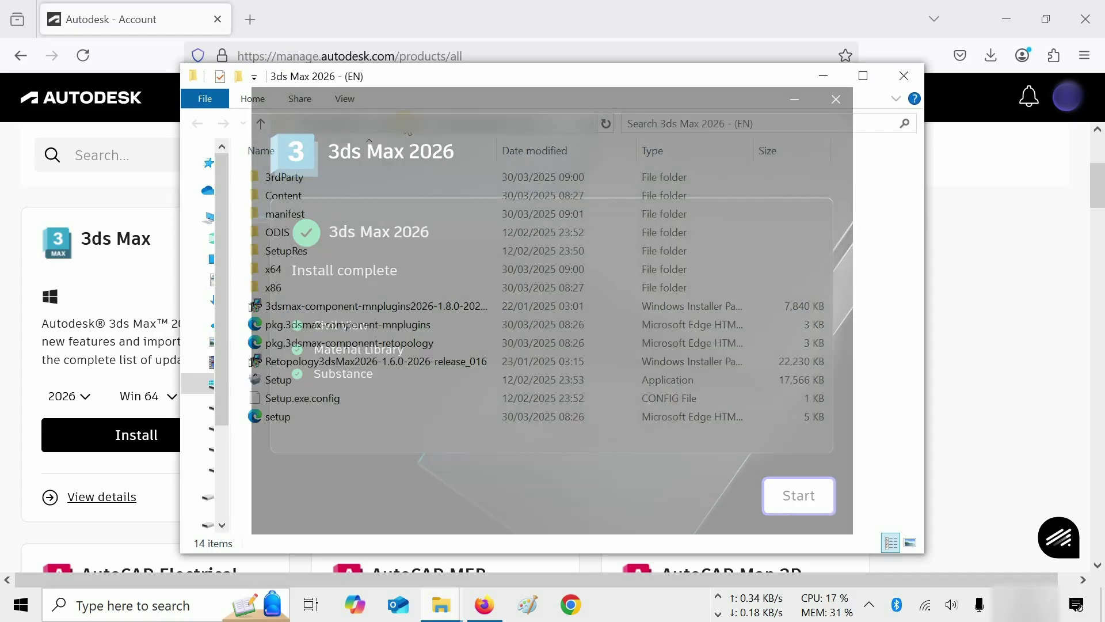
key("Return")
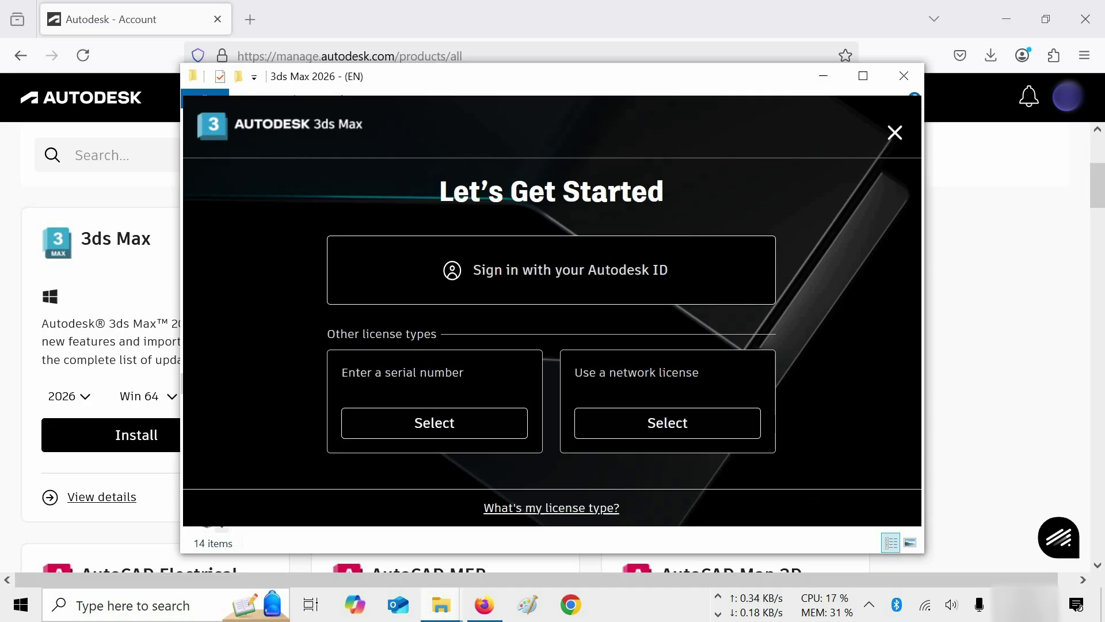